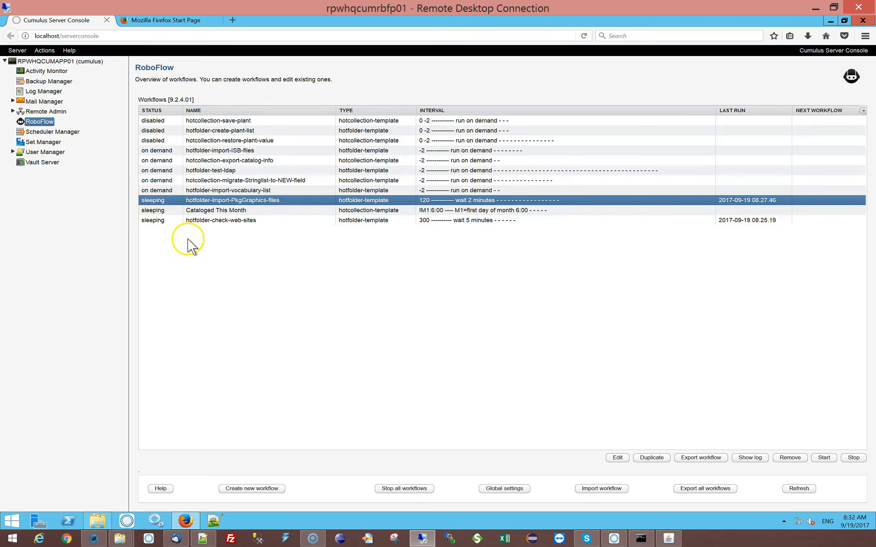
Open the network folder \\rpwhqfsp01\WHQCommon\Teams\Cumulus Drop Folder\PkgGraphics in File Explorer, shrink its window and minimize it
click(103, 514)
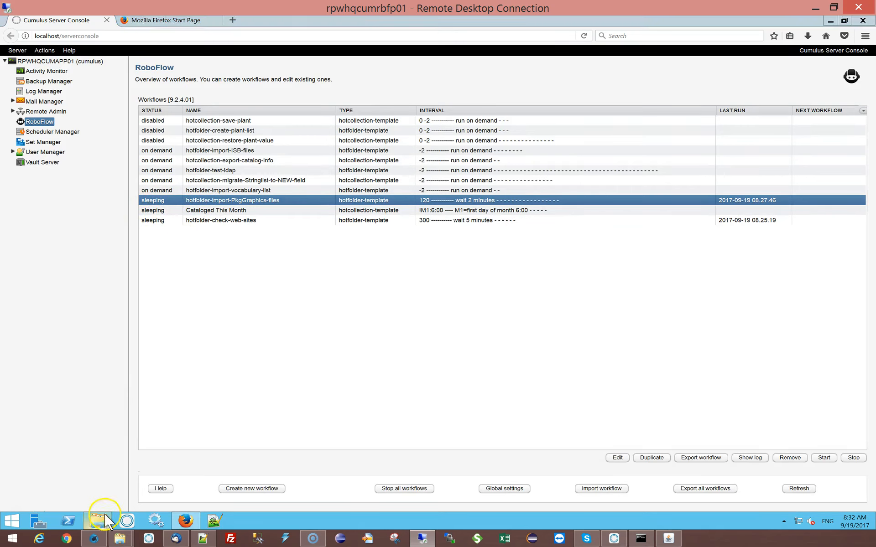
click(283, 140)
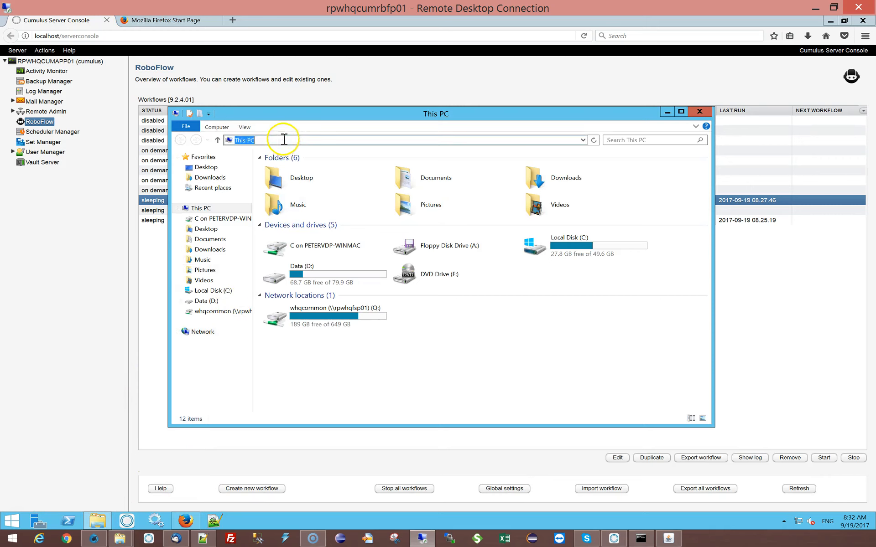
text(\\rpwhqfsp01\WHQCommon\Teams\Cumulus Drop Folder\PkgGraphics)
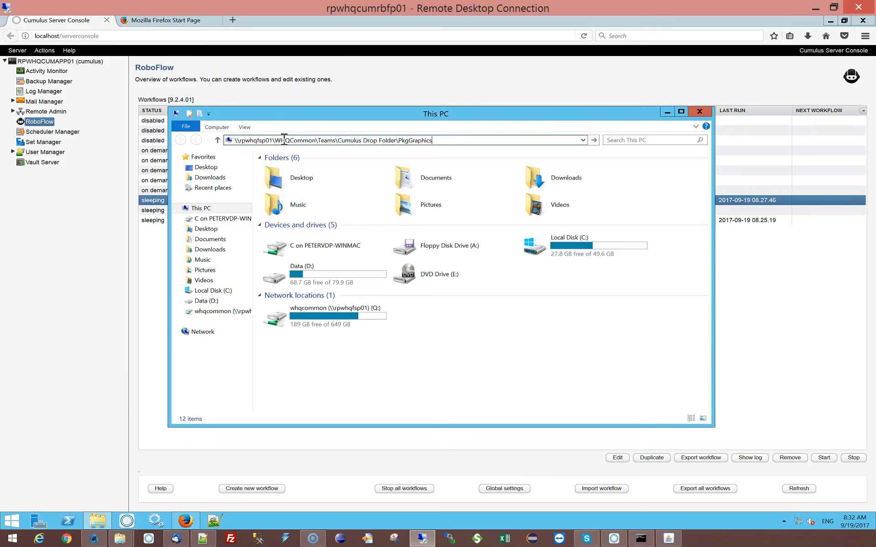
key(Return)
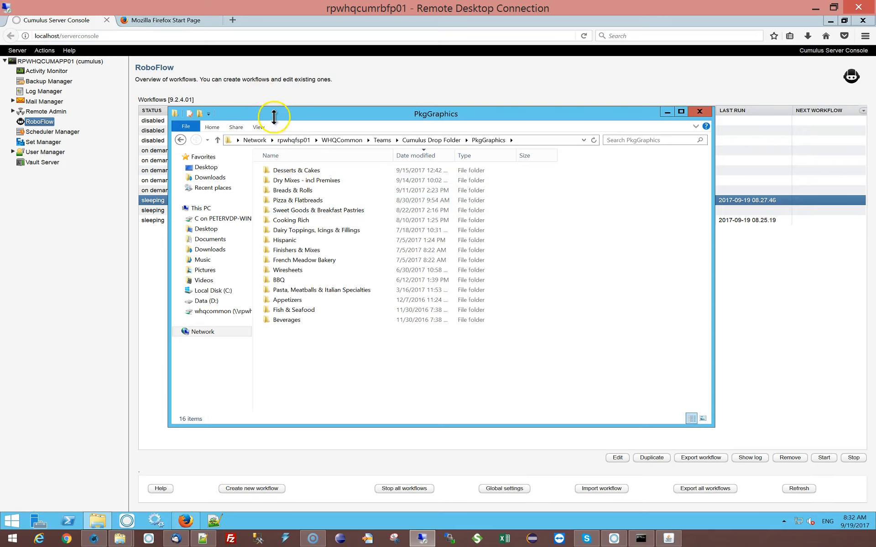
drag(257, 113, 116, 34)
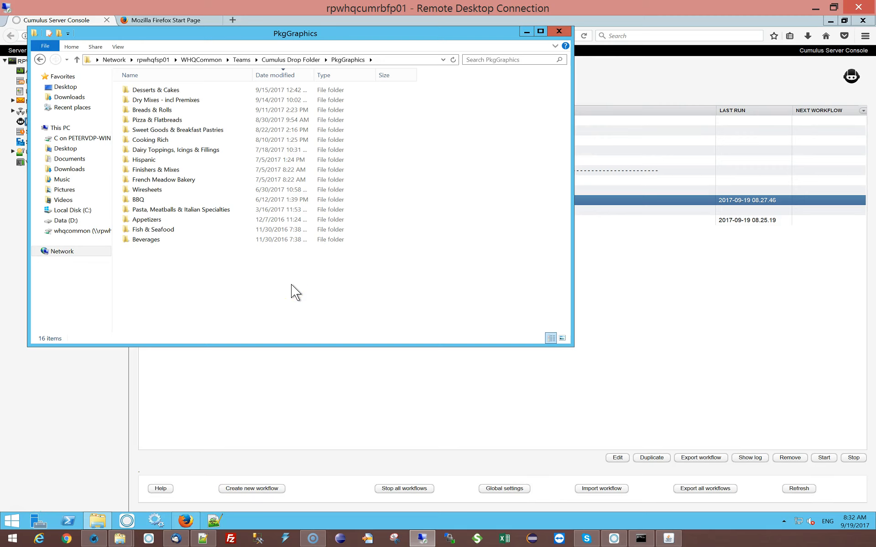
drag(572, 345, 462, 301)
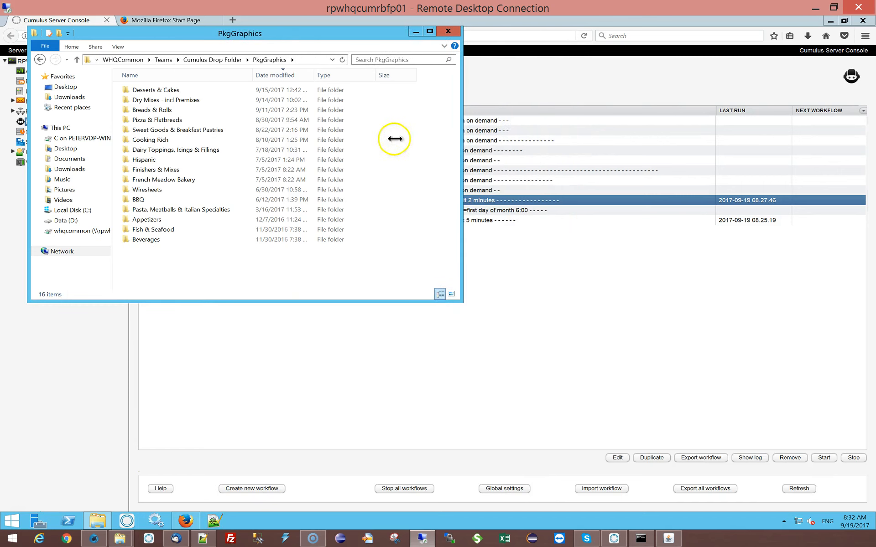
click(413, 28)
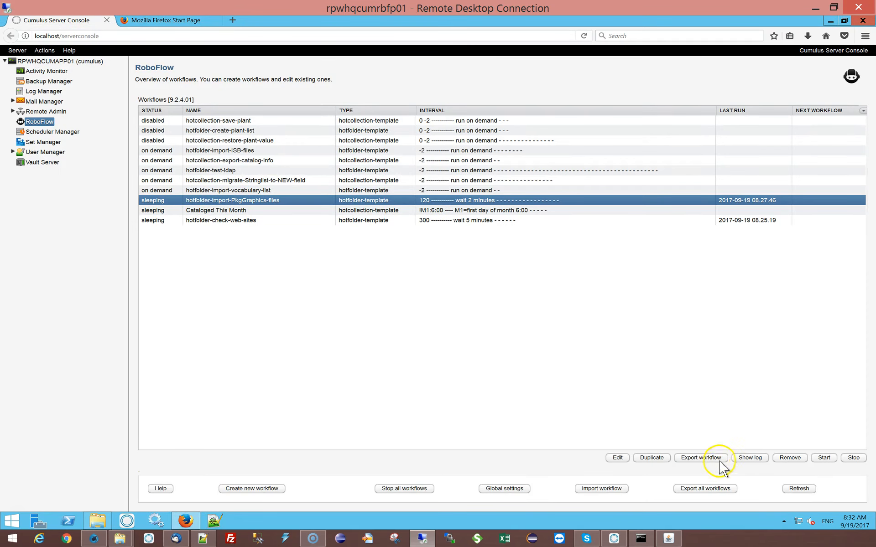
Open the log of the hotfolder-import-PkgGraphics-files workflow and examine its repeated loop entries
click(739, 458)
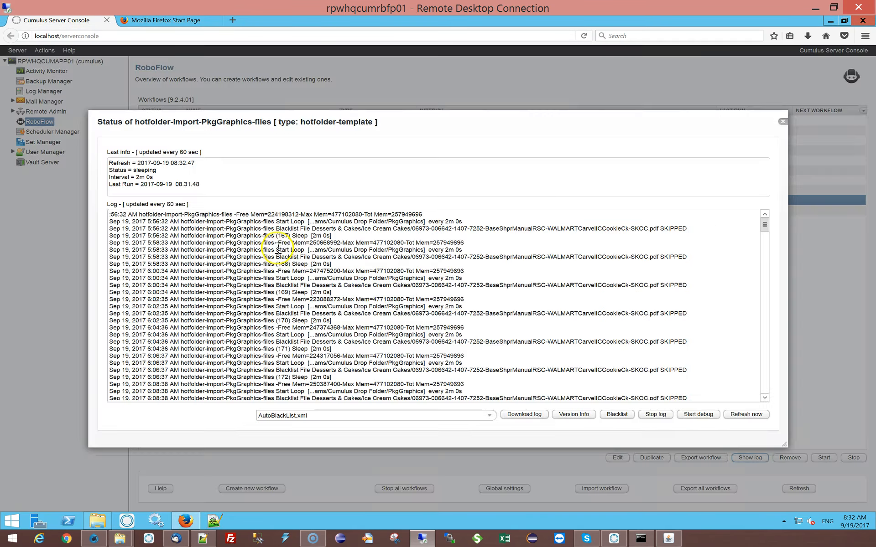
drag(156, 121, 118, 83)
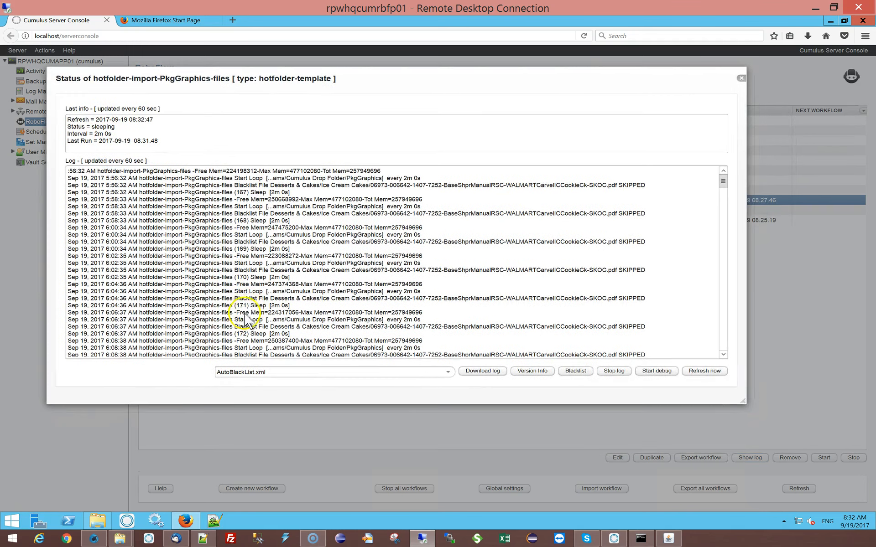
drag(236, 249, 265, 250)
click(298, 259)
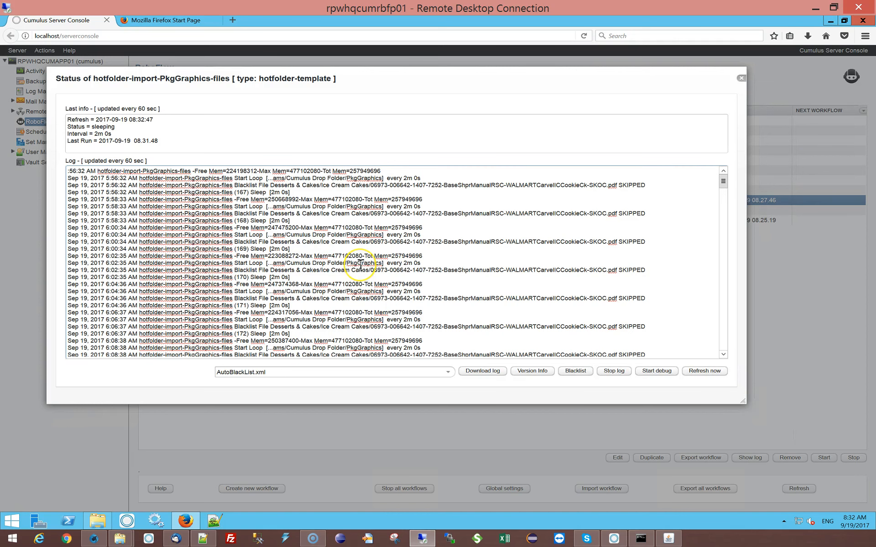
Open the drop folder's Desserts & Cakes\Ice Cream Cakes subfolder and compare its PDF name with the blacklist entry in the log
click(97, 521)
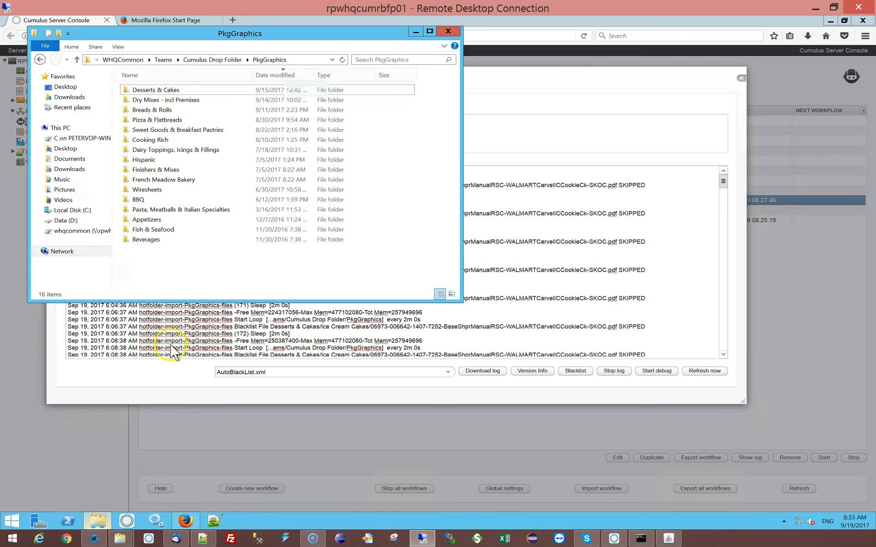
drag(189, 35, 477, 298)
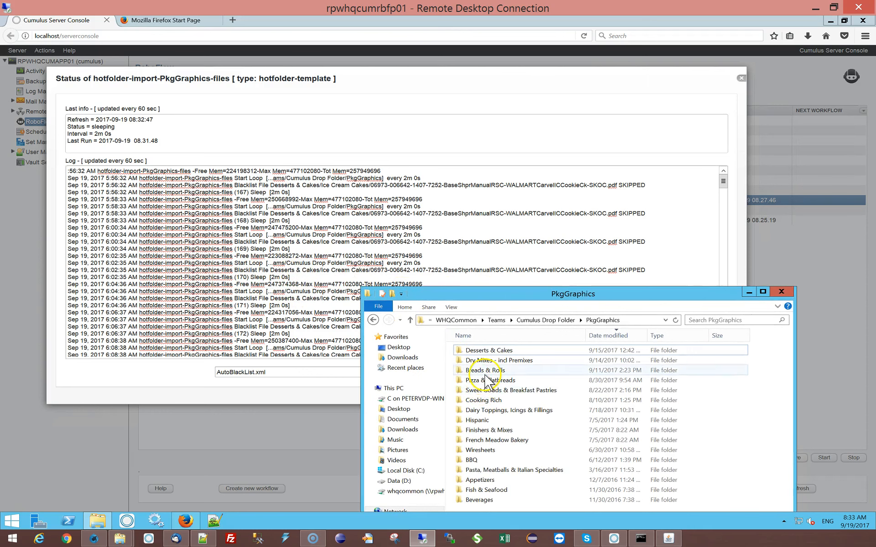
double_click(474, 351)
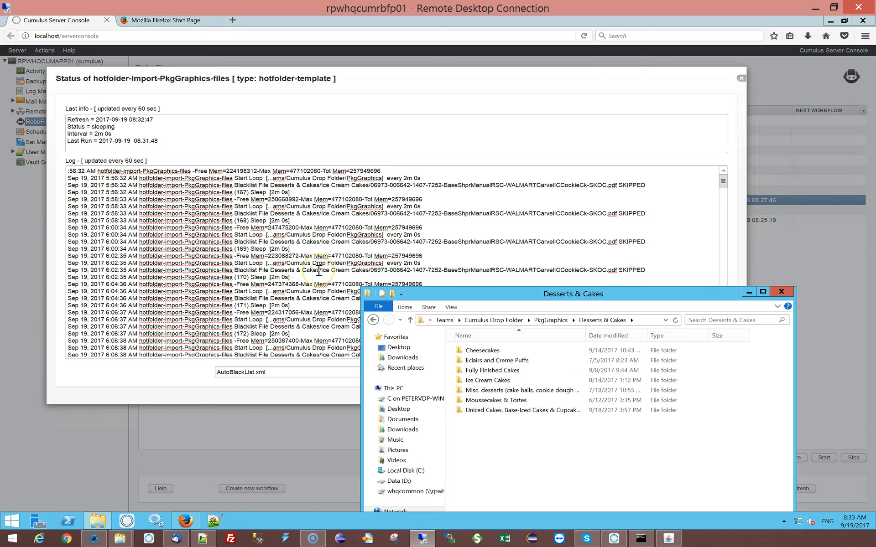
double_click(493, 382)
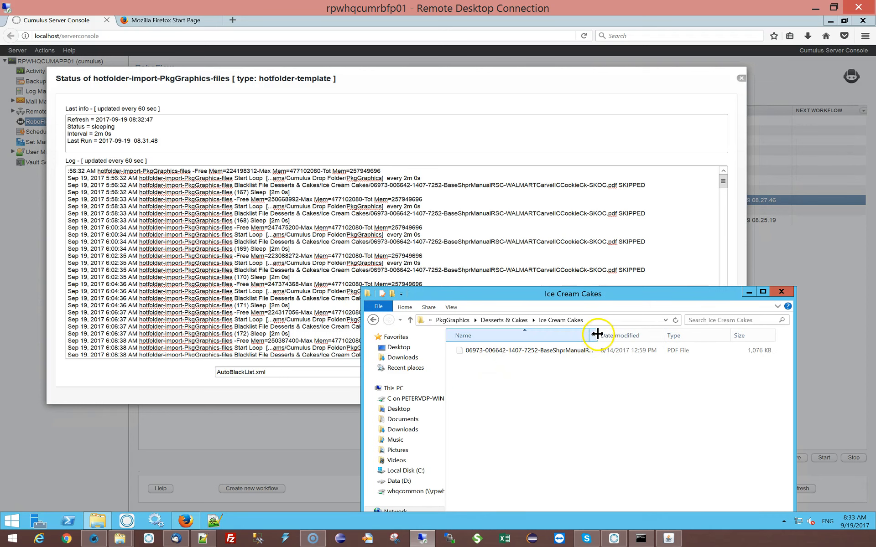
drag(599, 334, 643, 341)
drag(234, 270, 616, 270)
click(741, 76)
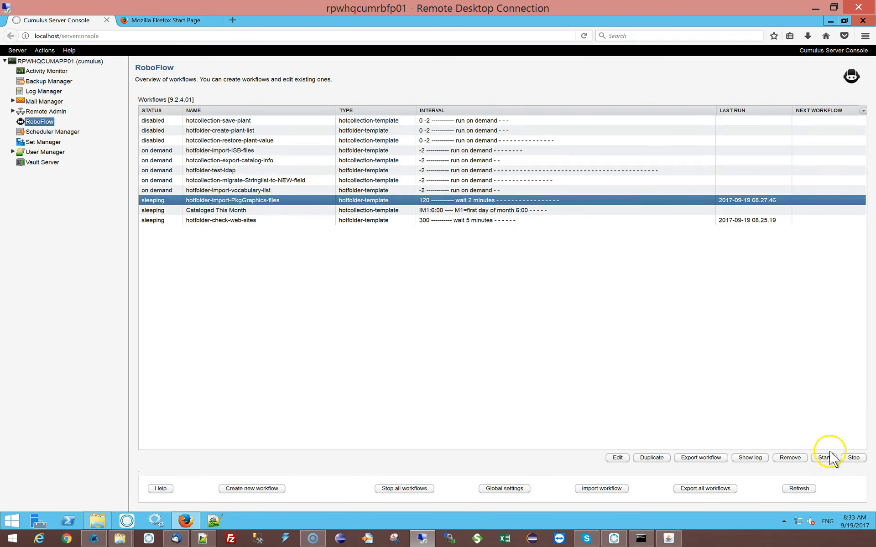
Stop the hotfolder-import-PkgGraphics-files workflow and refresh the workflow list
click(853, 458)
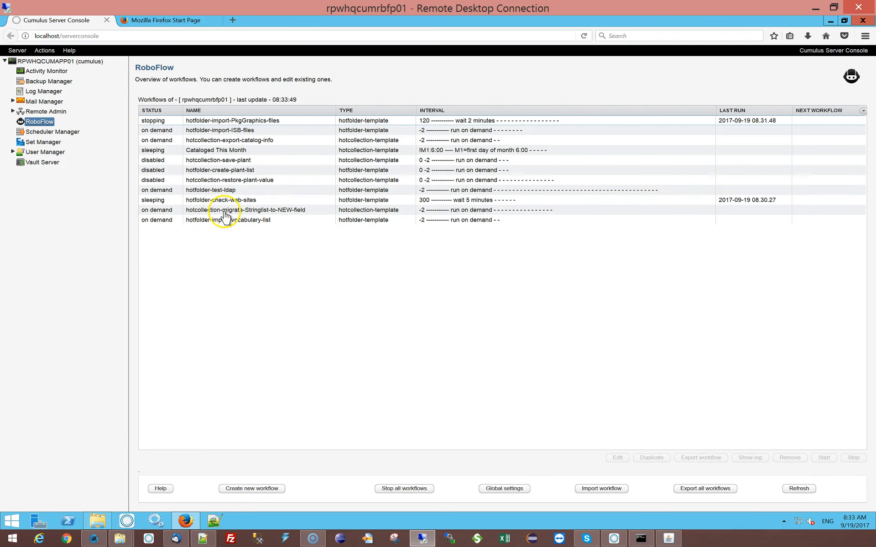
click(798, 490)
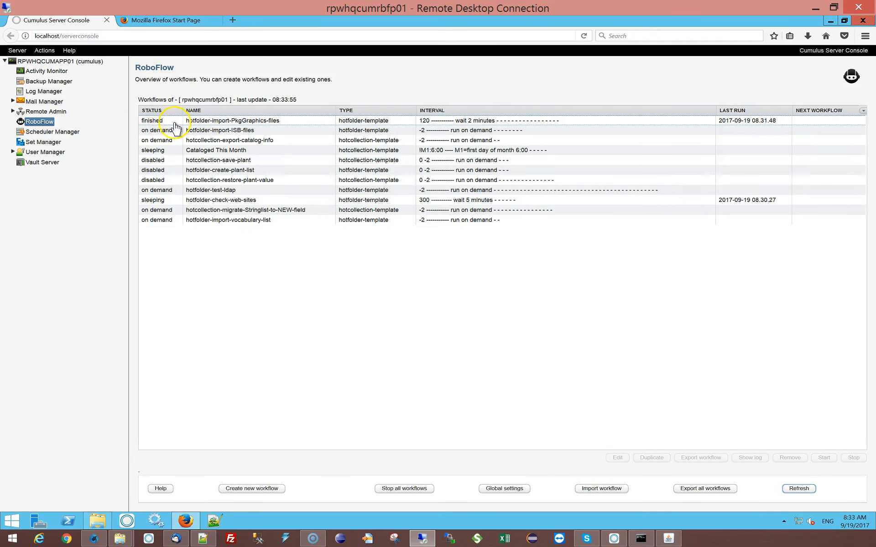
Open the log of the stopped hotfolder-import-PkgGraphics-files workflow and examine its final entries
click(153, 121)
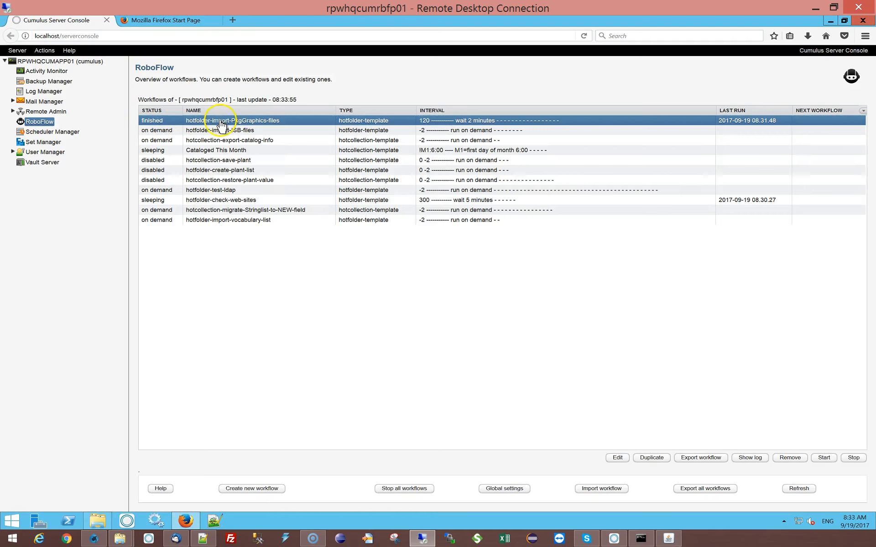
click(750, 458)
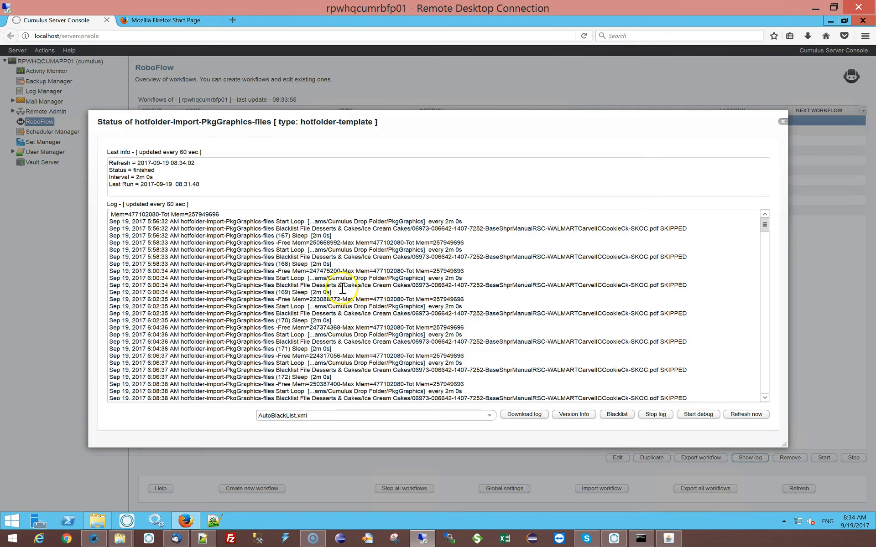
drag(766, 229, 775, 422)
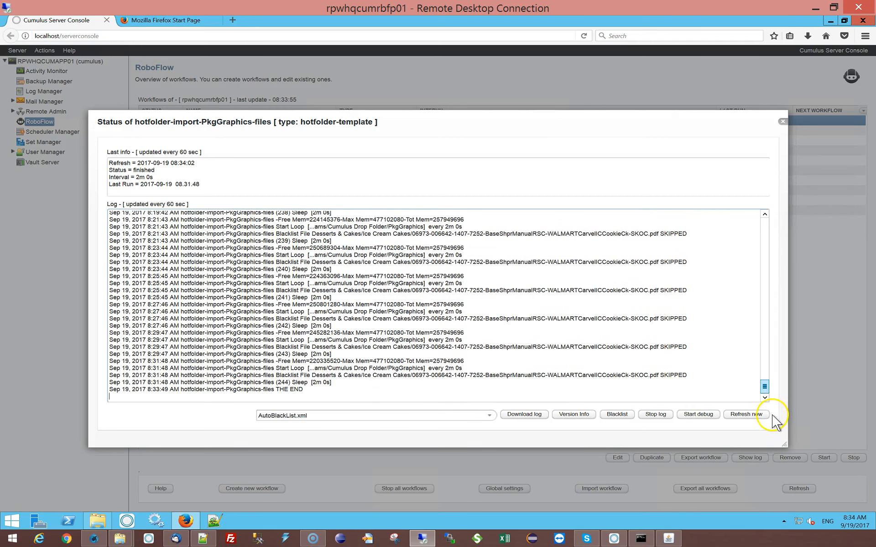
drag(301, 382, 321, 391)
click(322, 389)
Remove both PDF paths from the workflow's AutoBlackList and save the emptied list
click(616, 415)
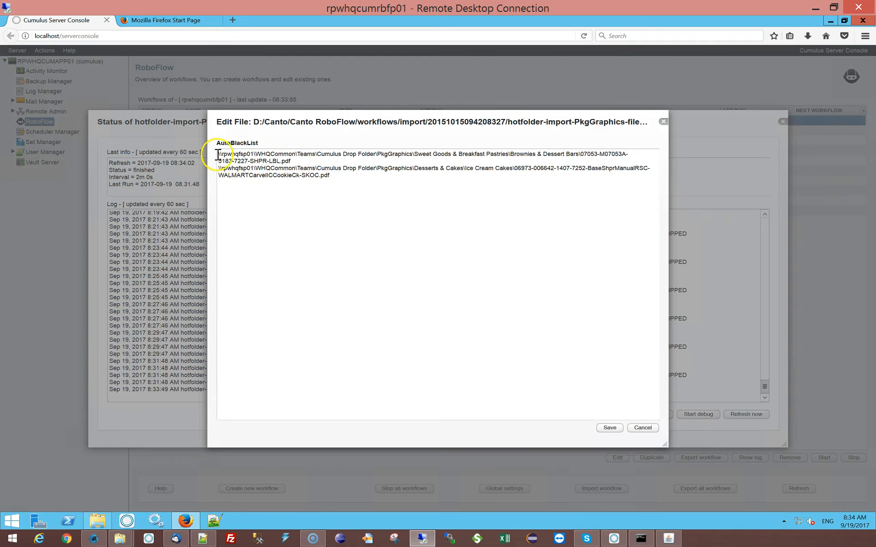
drag(219, 155, 300, 161)
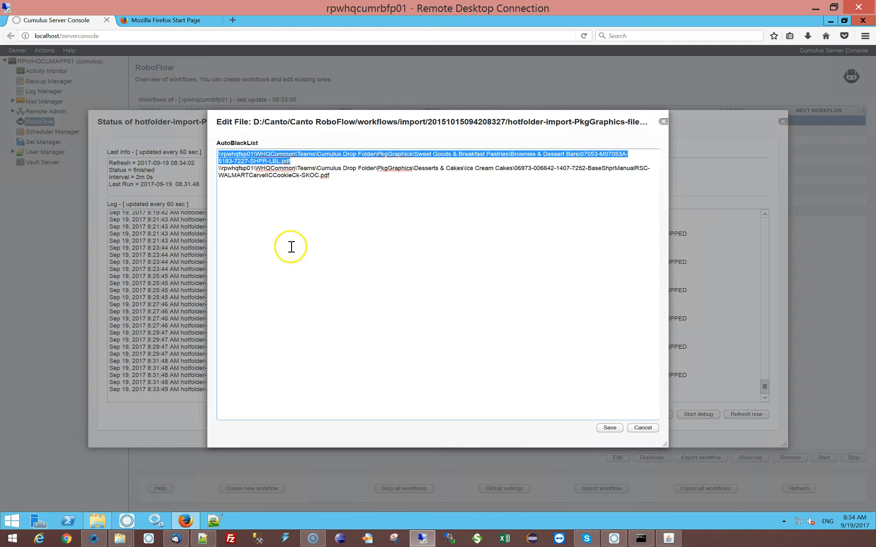
key(Delete)
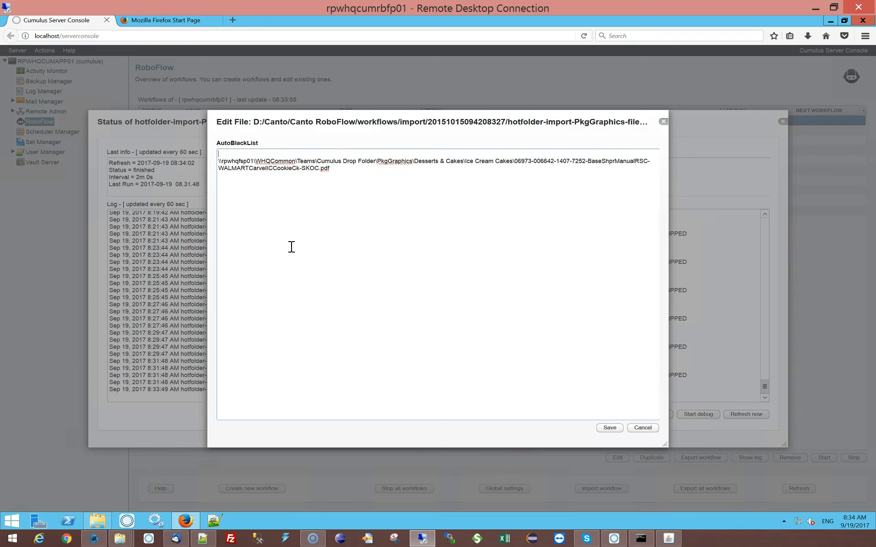
drag(331, 168, 211, 148)
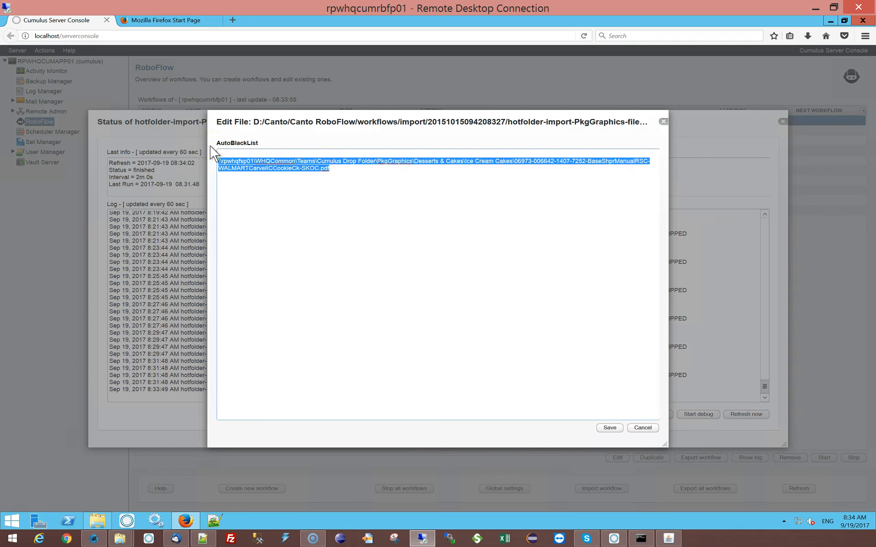
key(Delete)
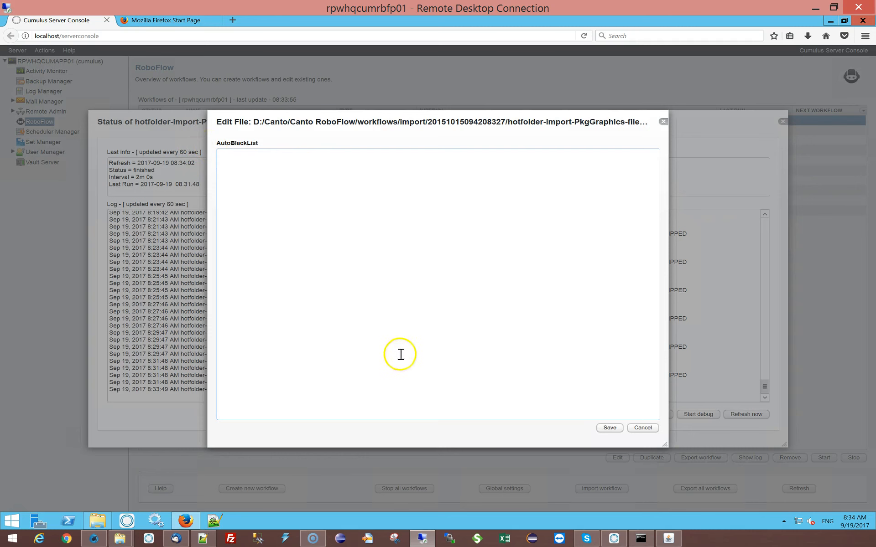
click(608, 429)
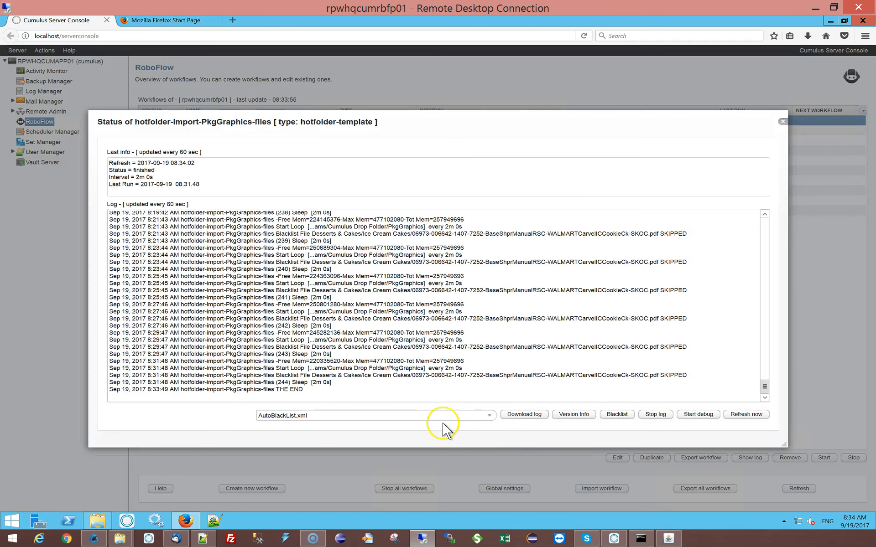
Close the log and start the hotfolder-import-PkgGraphics-files workflow again
click(783, 122)
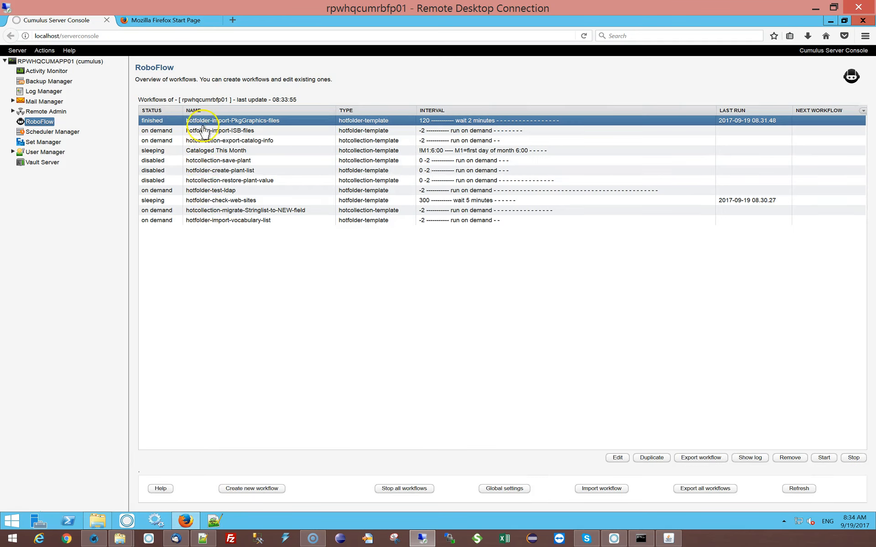
click(824, 457)
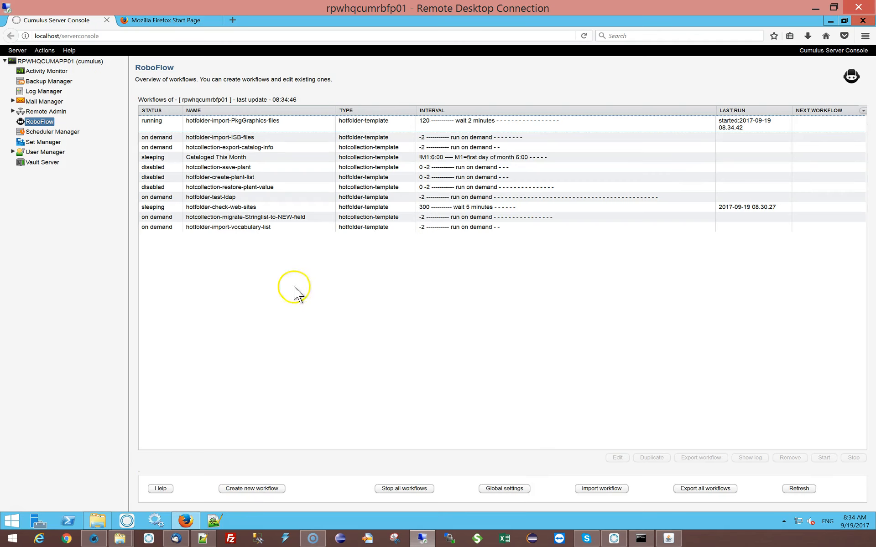
Open the restarted workflow's log and examine the newest entries on the PDF's import command, its file handling and the e-mail notifications
click(208, 126)
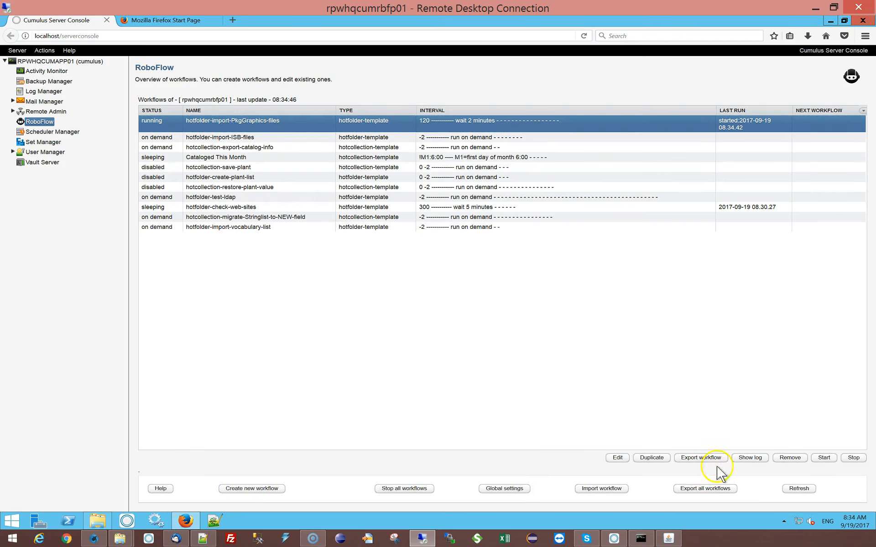
click(735, 458)
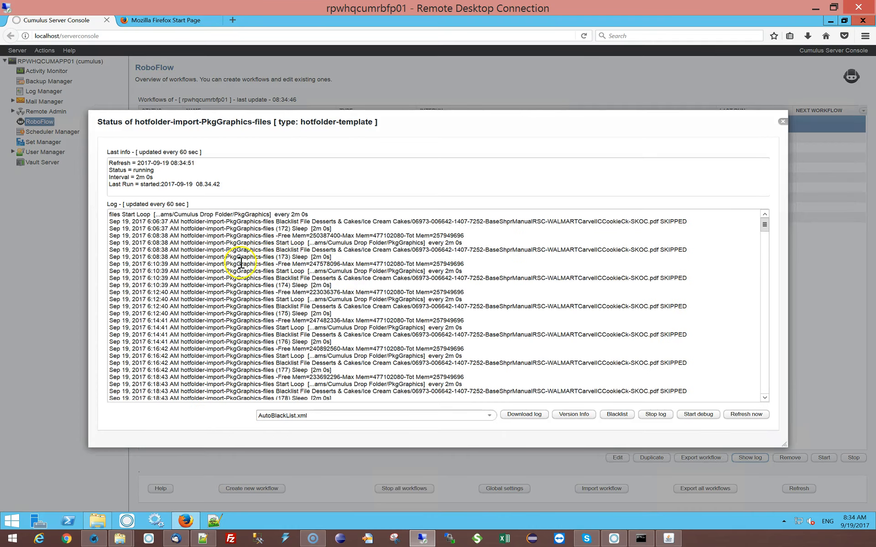
drag(764, 230, 769, 416)
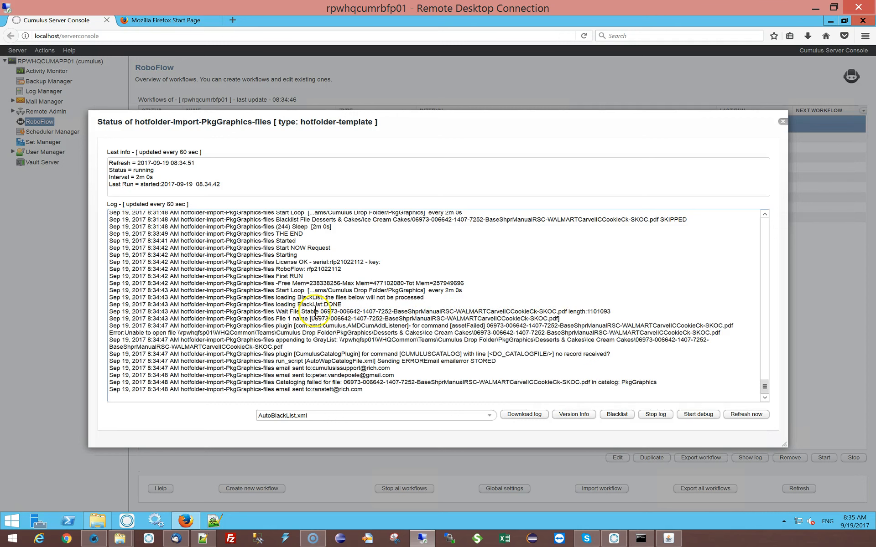
double_click(359, 325)
click(469, 328)
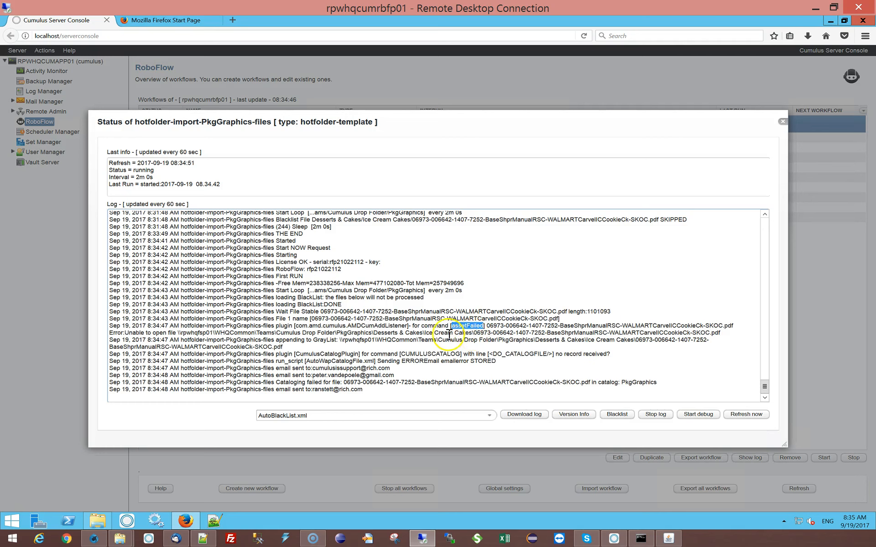
drag(120, 333, 457, 348)
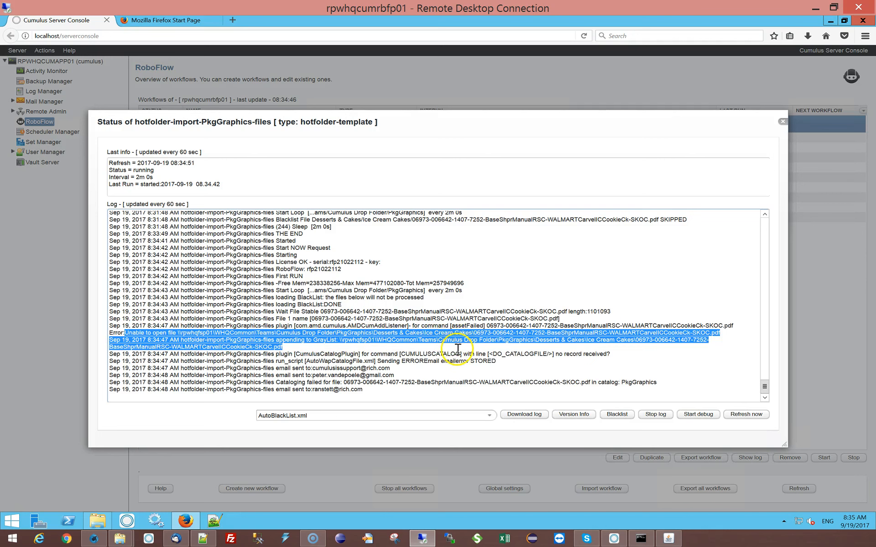
click(301, 370)
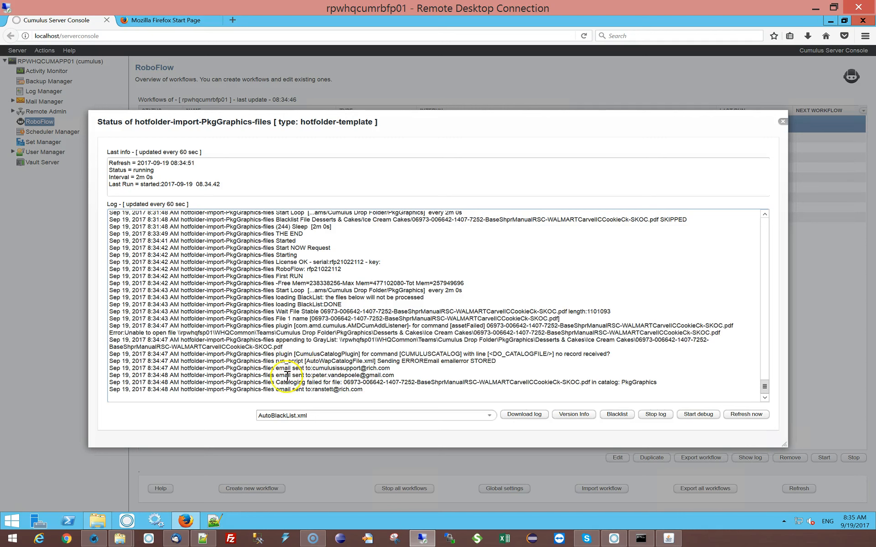
drag(262, 369, 393, 370)
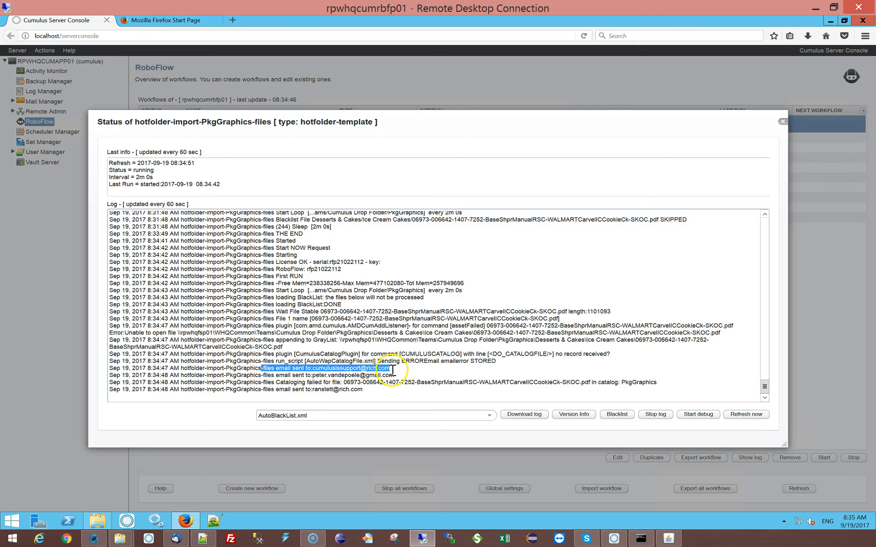
Examine the log's e-mail notification entries, check the workflow's AutoBlackList without changing it, and close the log
click(412, 369)
drag(299, 376, 361, 378)
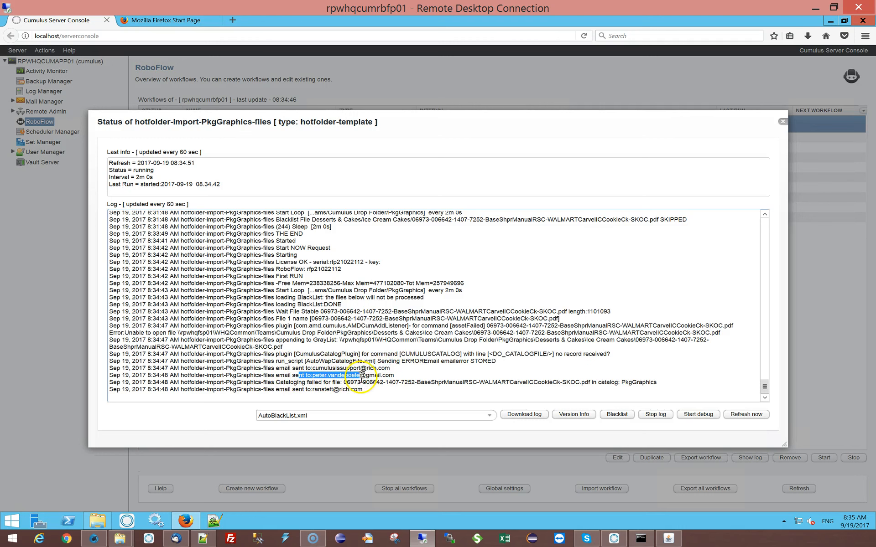
click(388, 374)
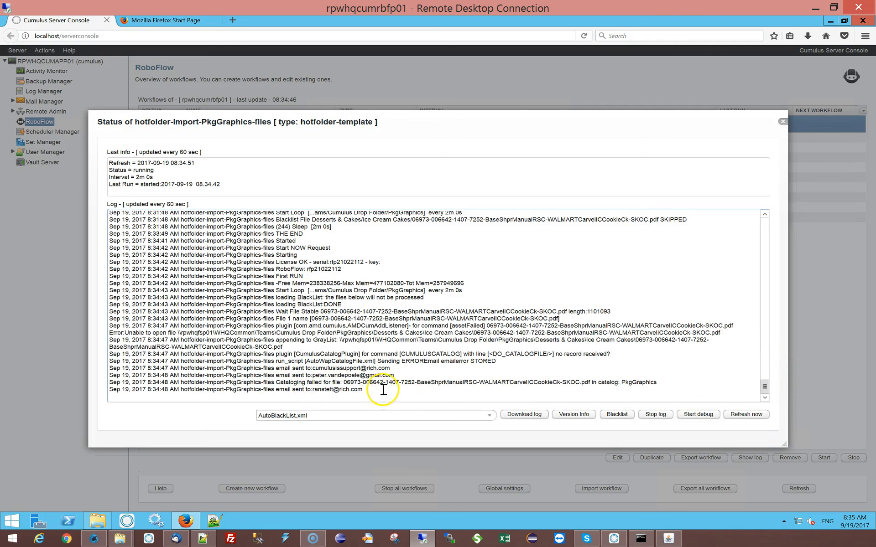
click(612, 414)
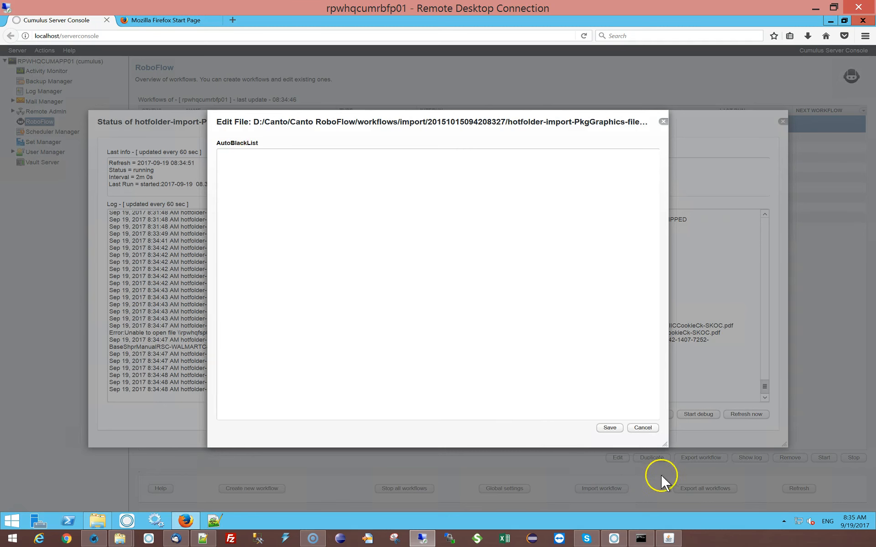
click(644, 430)
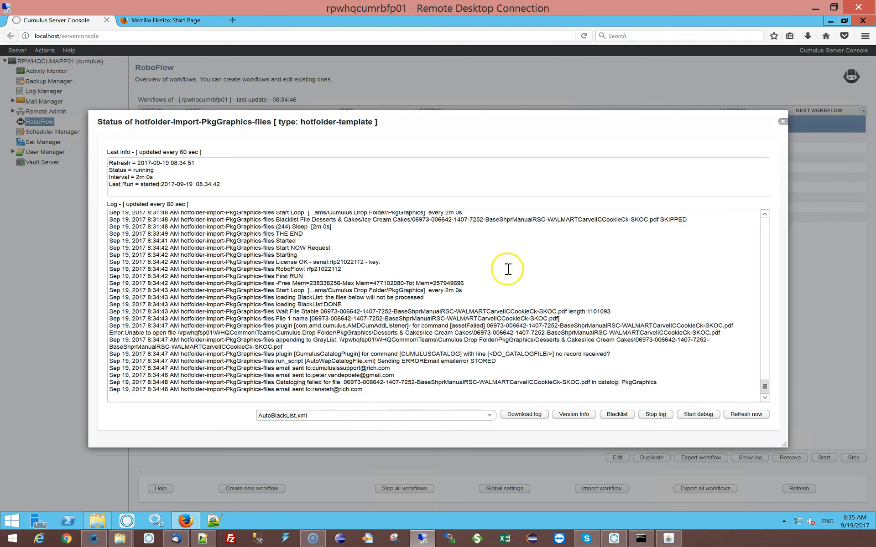
click(782, 123)
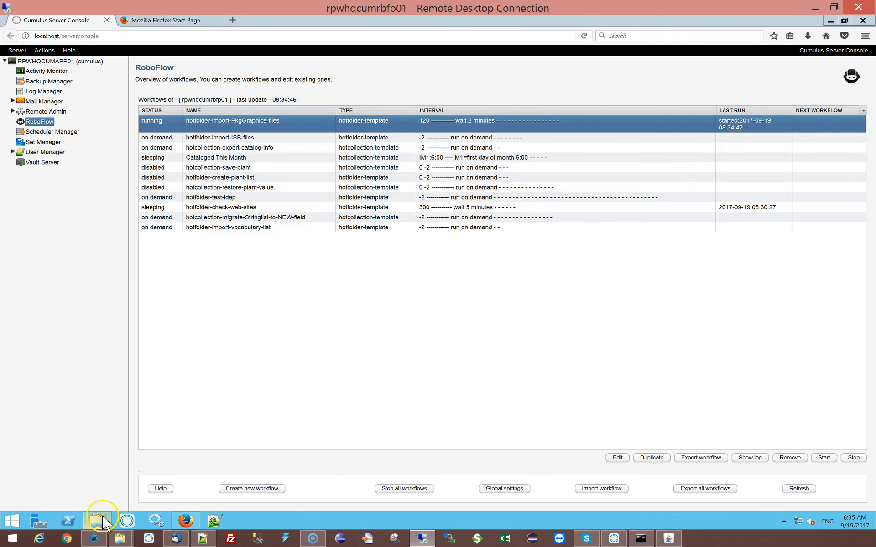
Switch to File Explorer's Ice Cream Cakes folder, select the PDF and widen the Name column to show its full file name
mouse_move(105, 514)
click(103, 486)
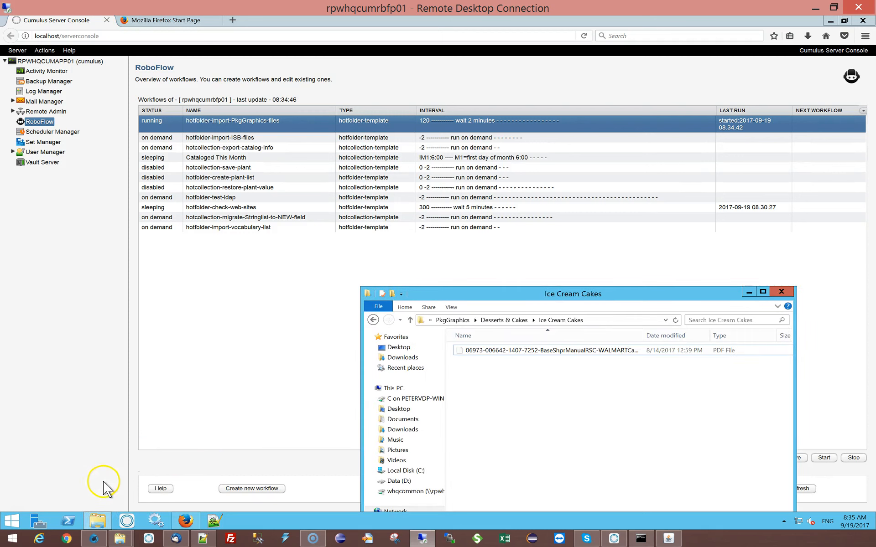
drag(461, 292, 280, 256)
click(303, 314)
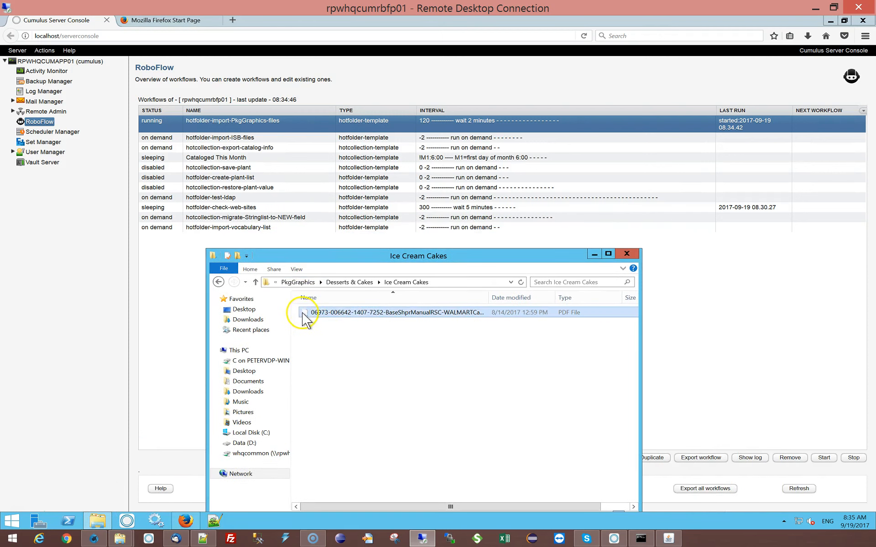
drag(509, 297, 583, 296)
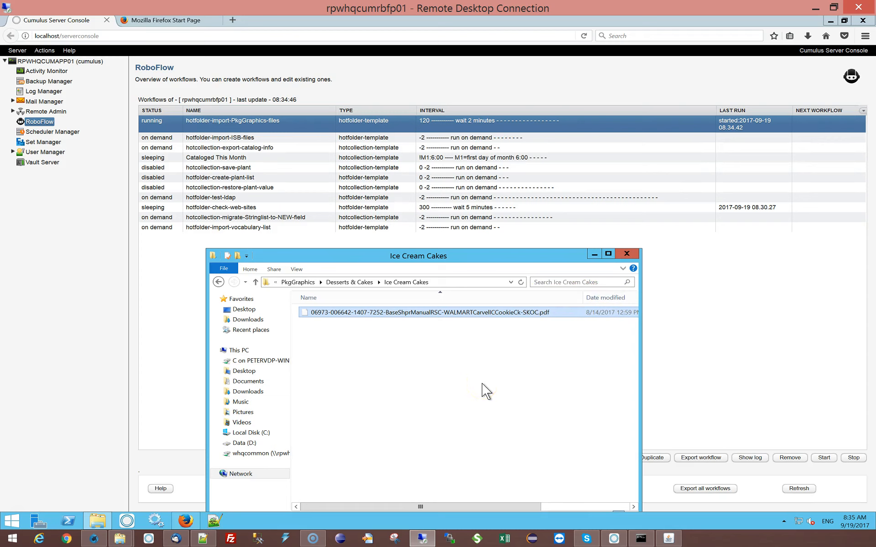
Try to move the PDF from the Ice Cream Cakes folder to the Desktop folder in a second File Explorer window
right_click(304, 313)
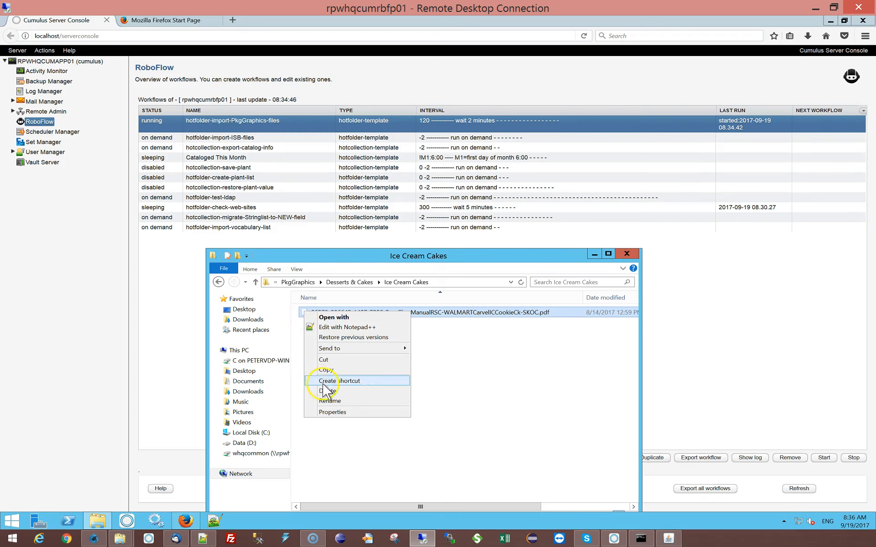
click(323, 360)
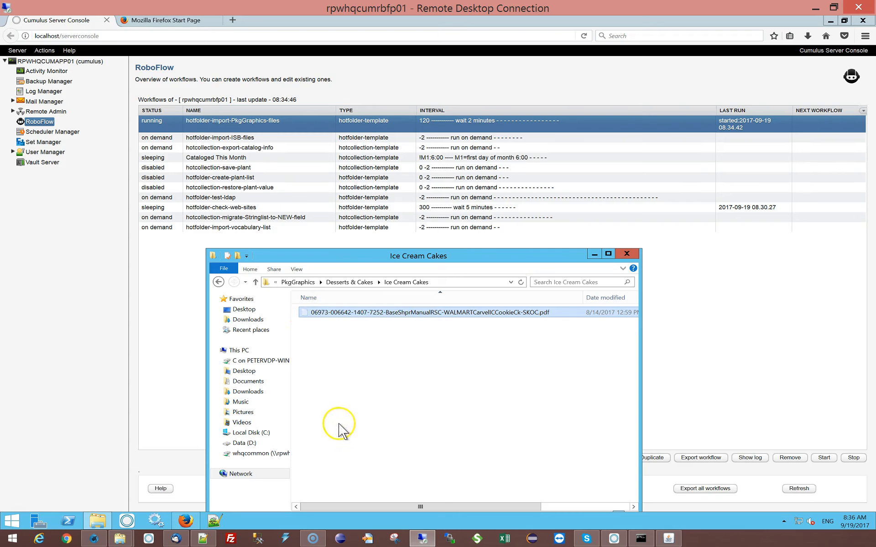
right_click(106, 530)
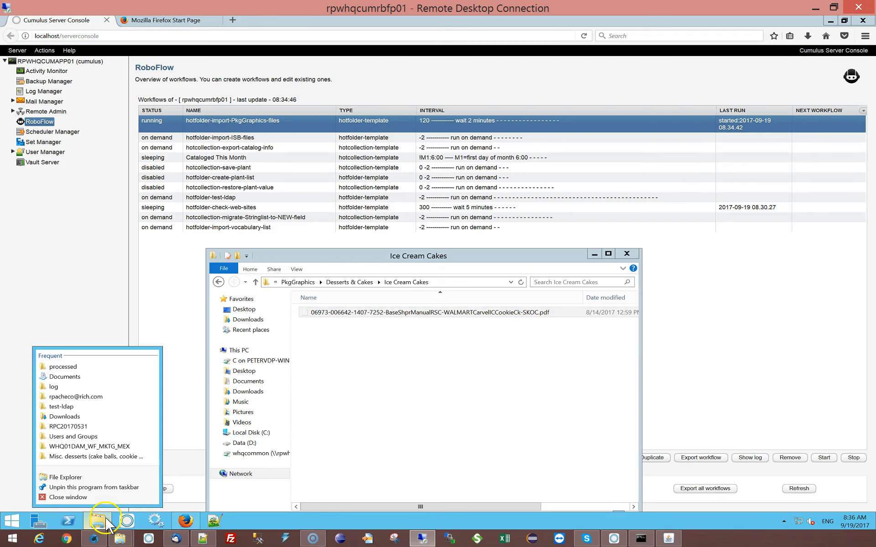
click(63, 476)
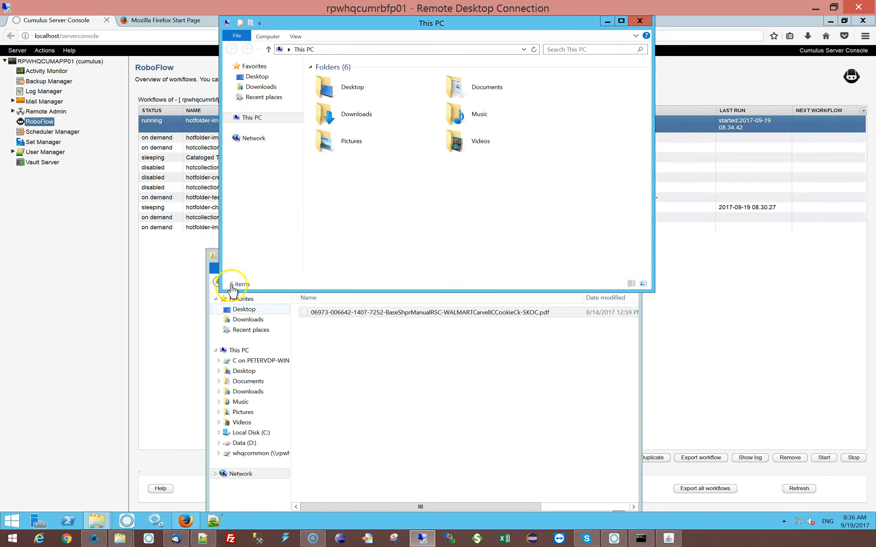
click(261, 89)
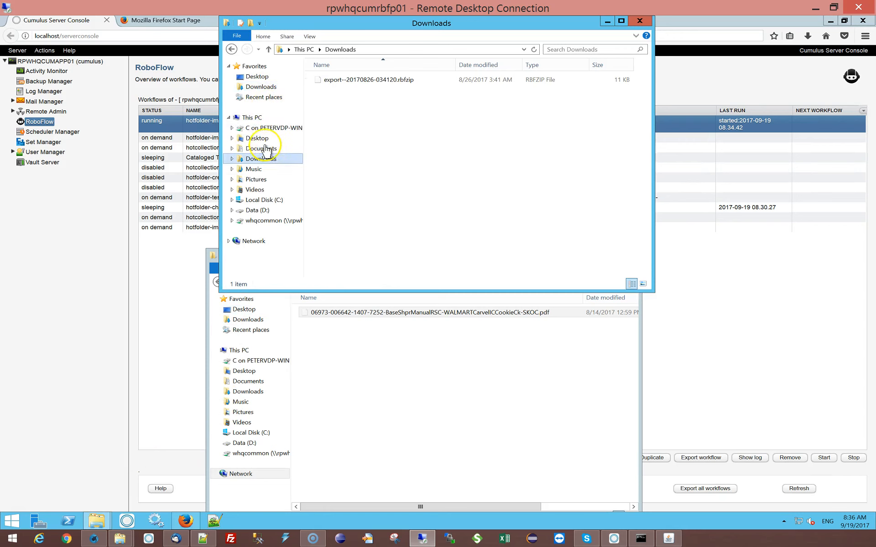
right_click(356, 139)
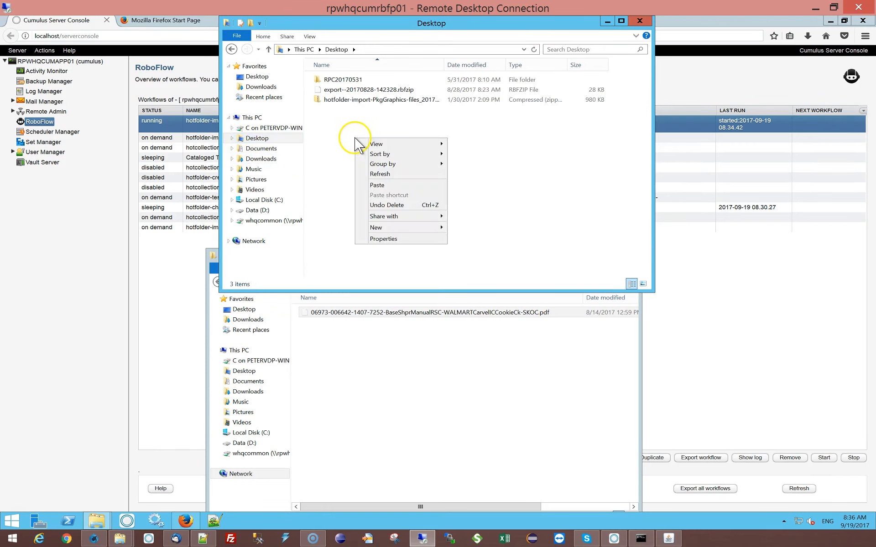
click(390, 185)
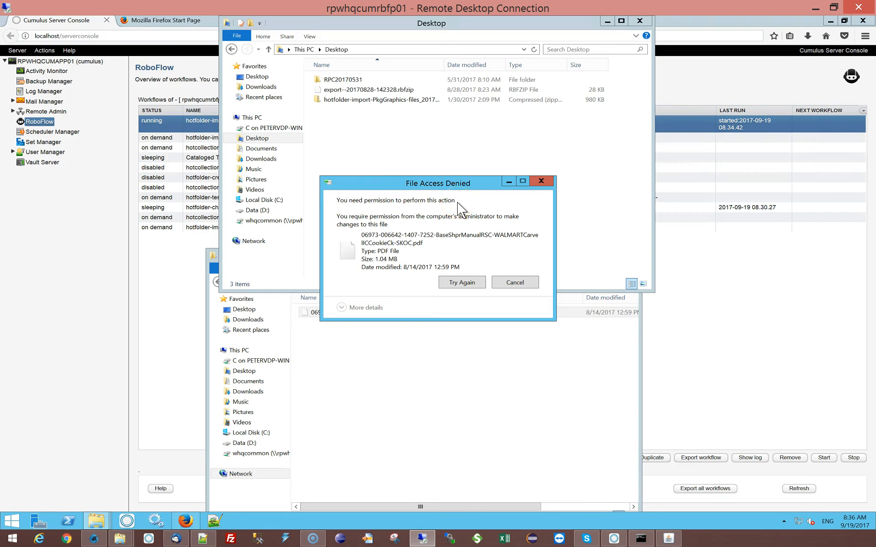
click(516, 283)
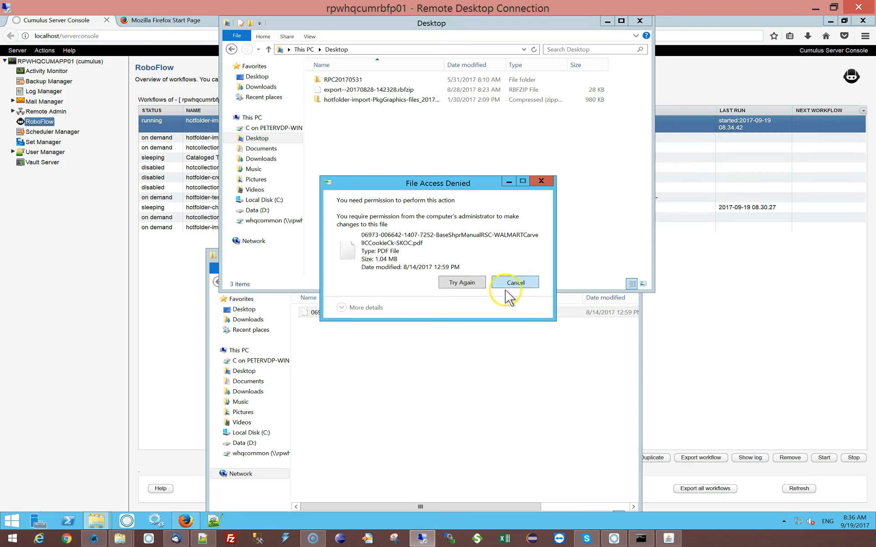
Open the properties of the PDF in Ice Cream Cakes, examine its general details and security permissions, and close them unchanged
click(305, 315)
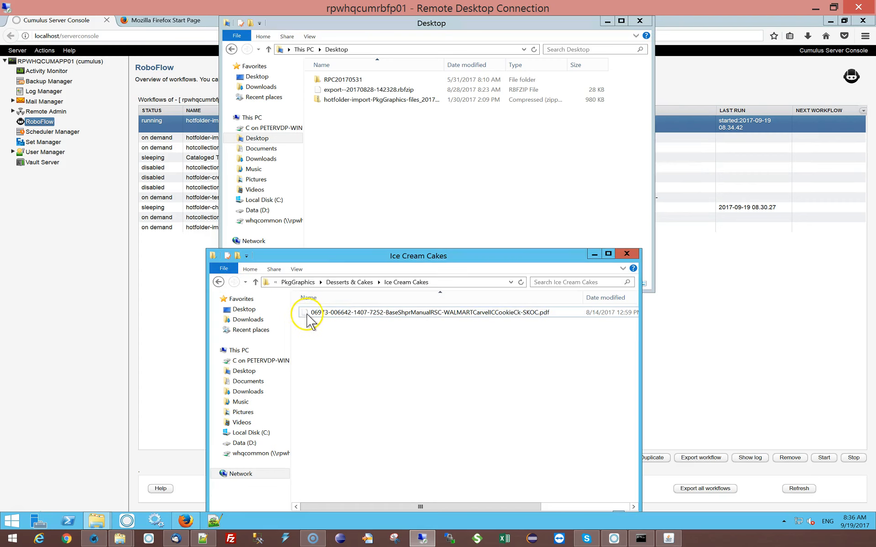
click(305, 314)
right_click(304, 315)
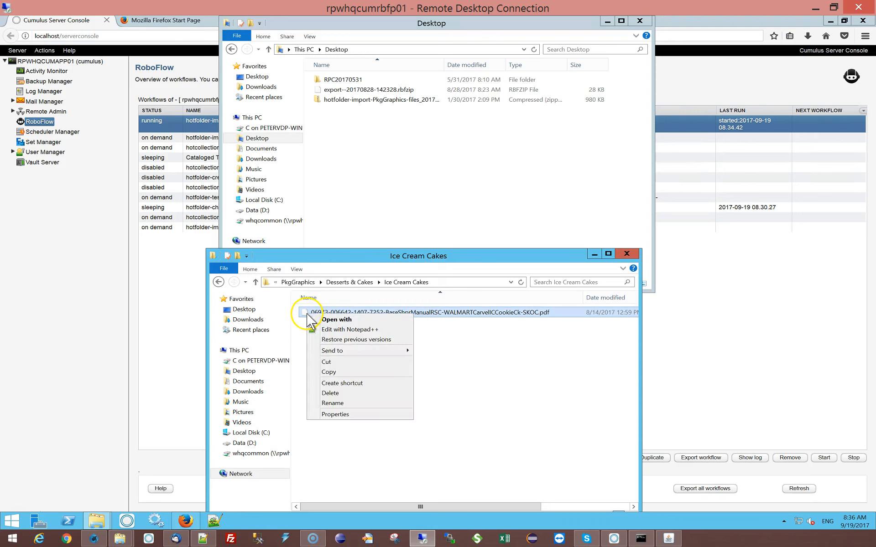
click(341, 414)
drag(437, 267, 448, 167)
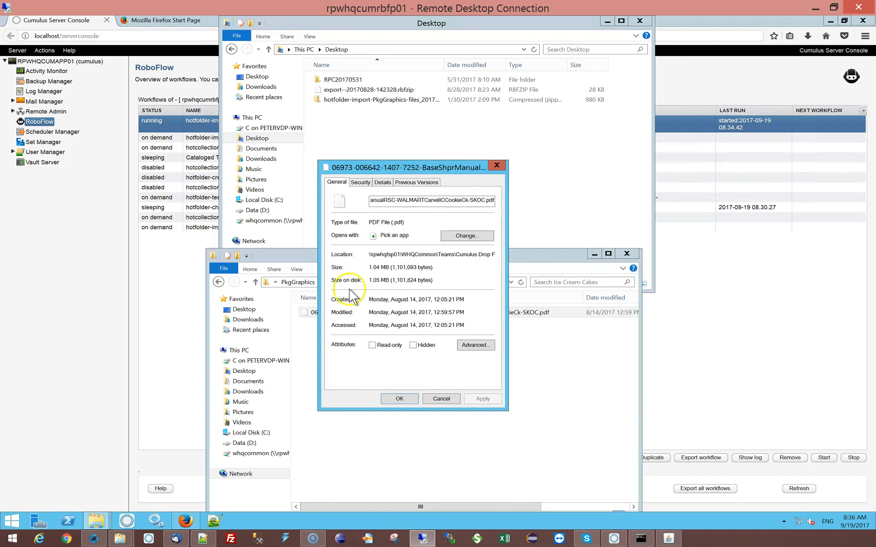
click(360, 182)
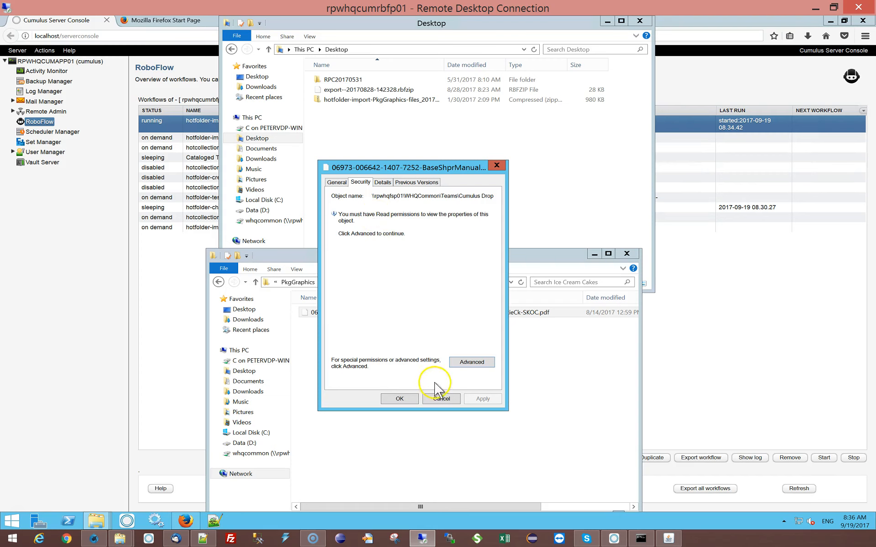
click(441, 399)
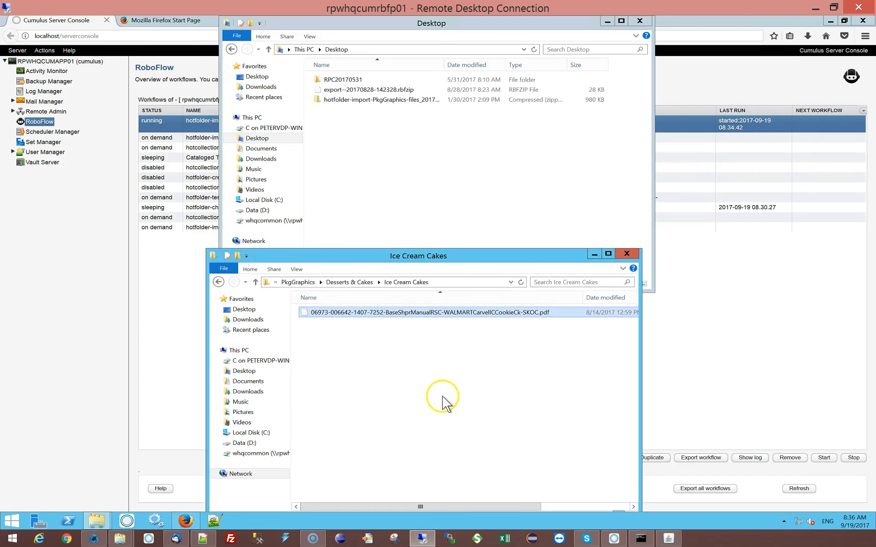
Move and widen the Ice Cream Cakes window to view the full network path and the PDF's details, and close the window
drag(371, 255, 379, 193)
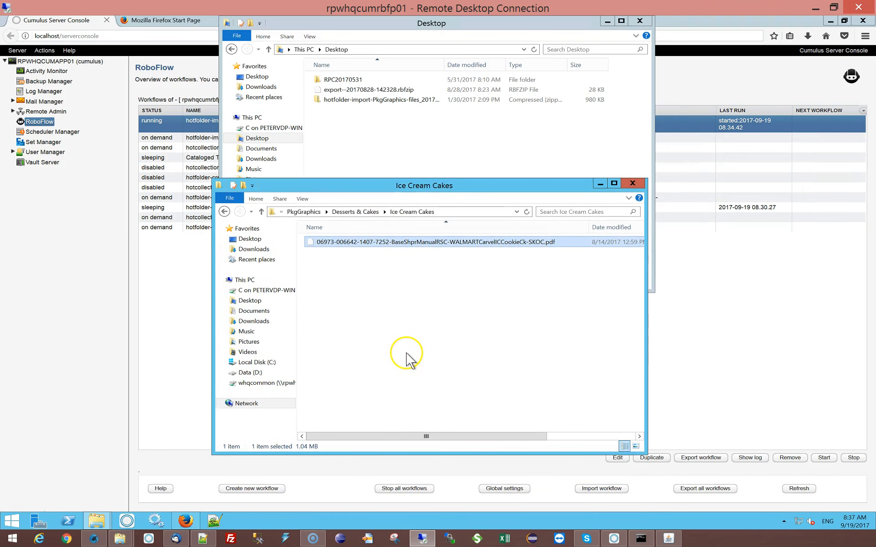
drag(643, 450, 852, 377)
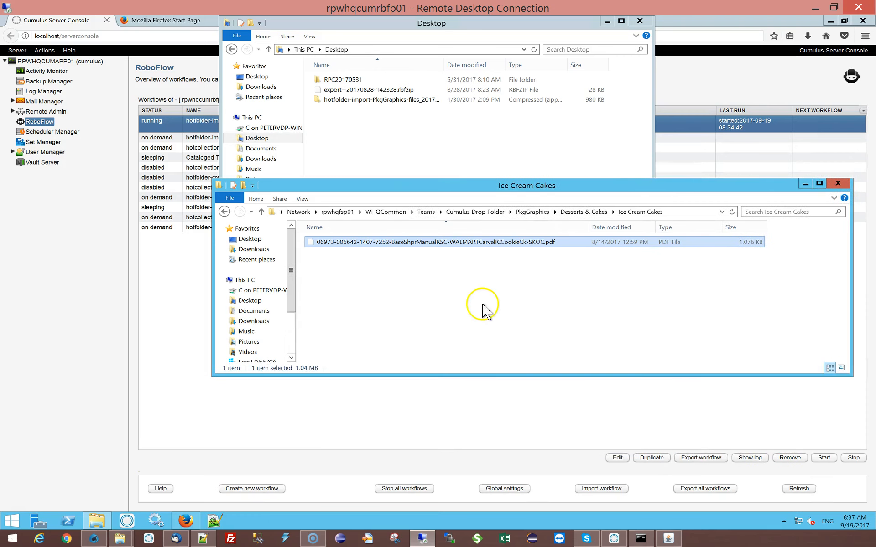
click(480, 306)
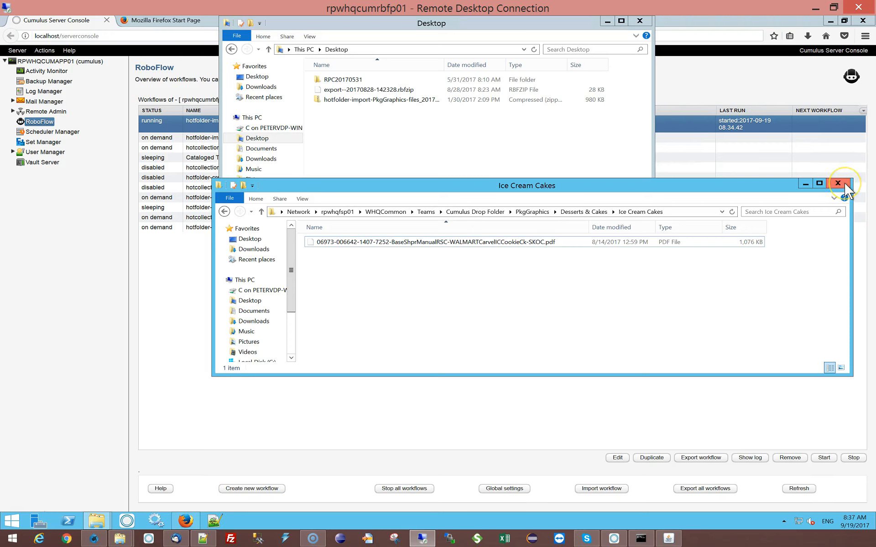
click(309, 245)
right_click(309, 244)
click(511, 323)
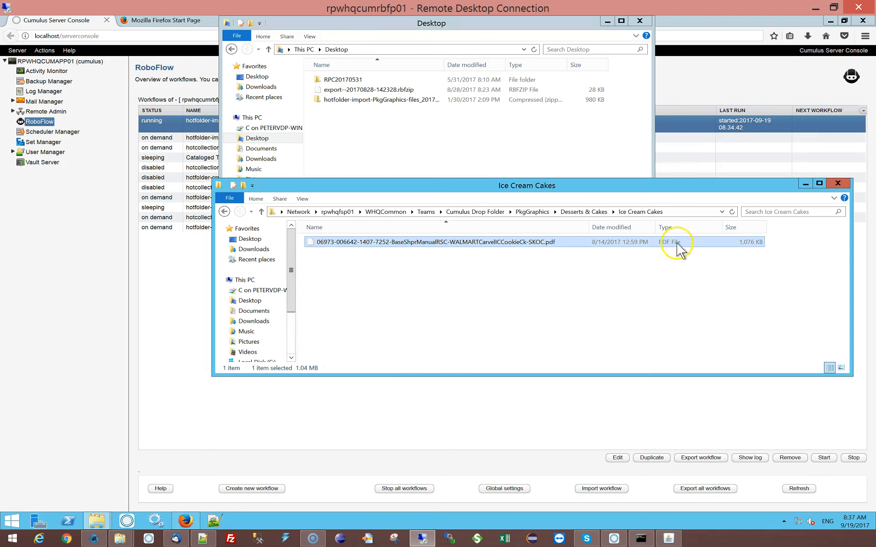
click(838, 183)
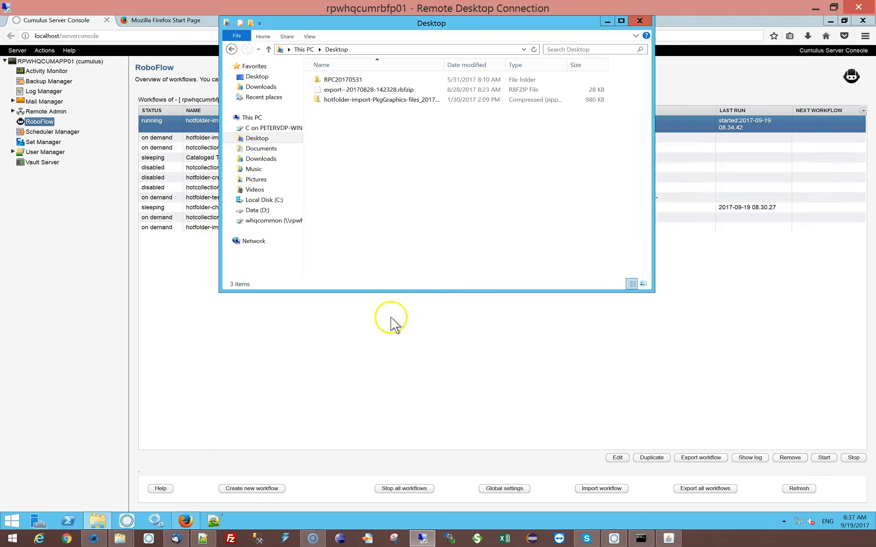
Reopen the hotfolder-import-PkgGraphics-files log in RoboFlow, examine the newest entries and the AutoBlackList, and close both
click(433, 363)
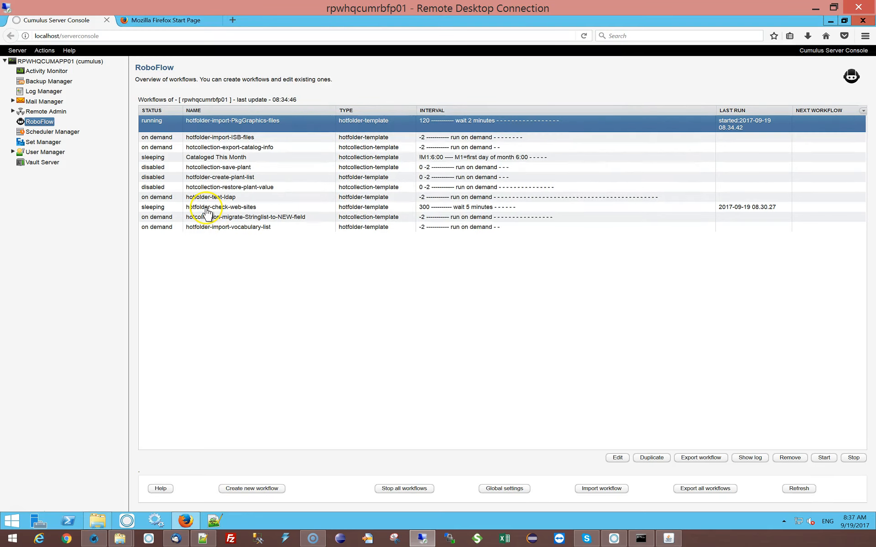
click(749, 459)
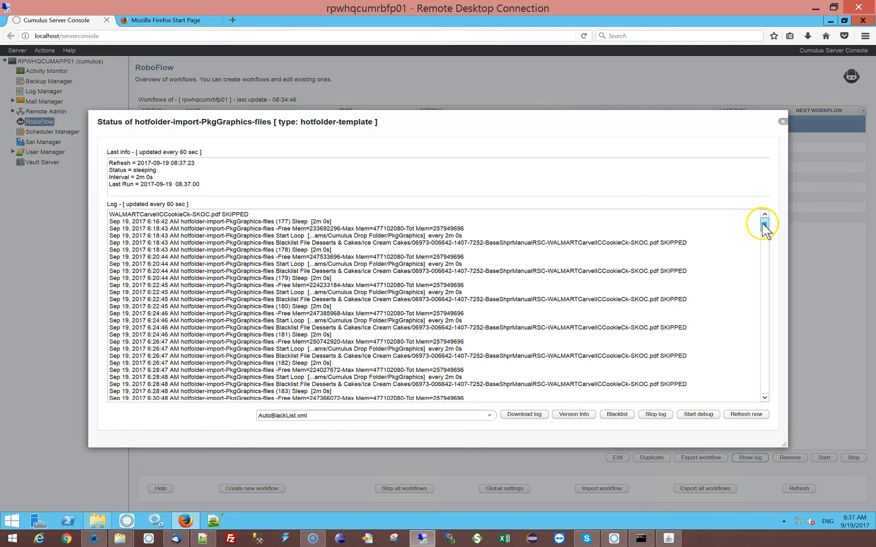
drag(762, 224, 765, 389)
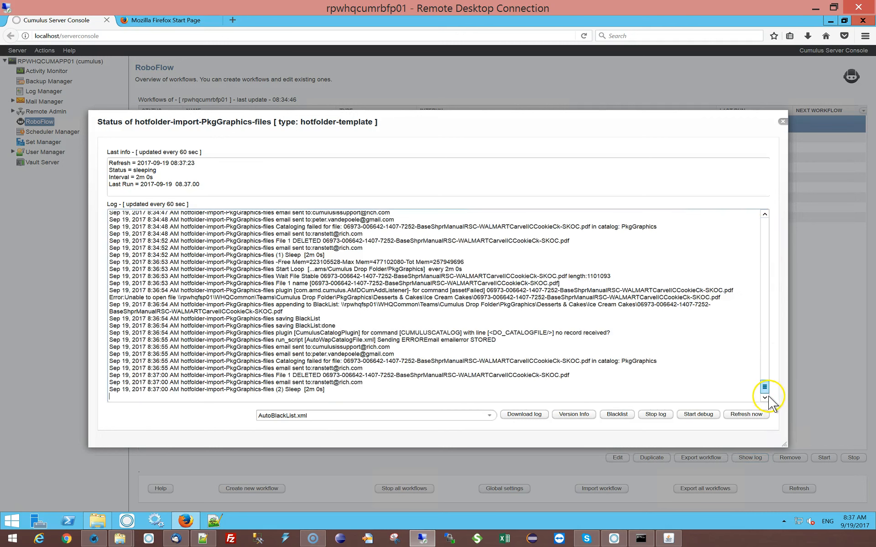
click(617, 414)
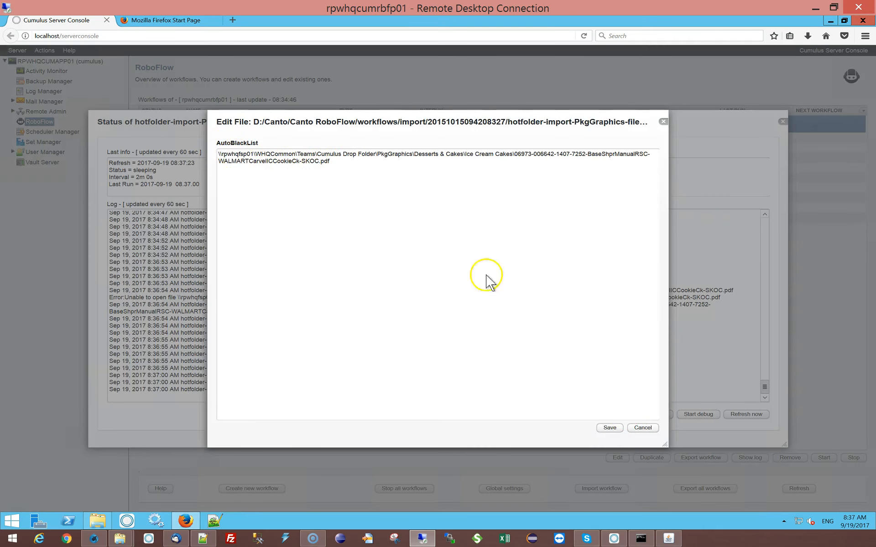
click(644, 428)
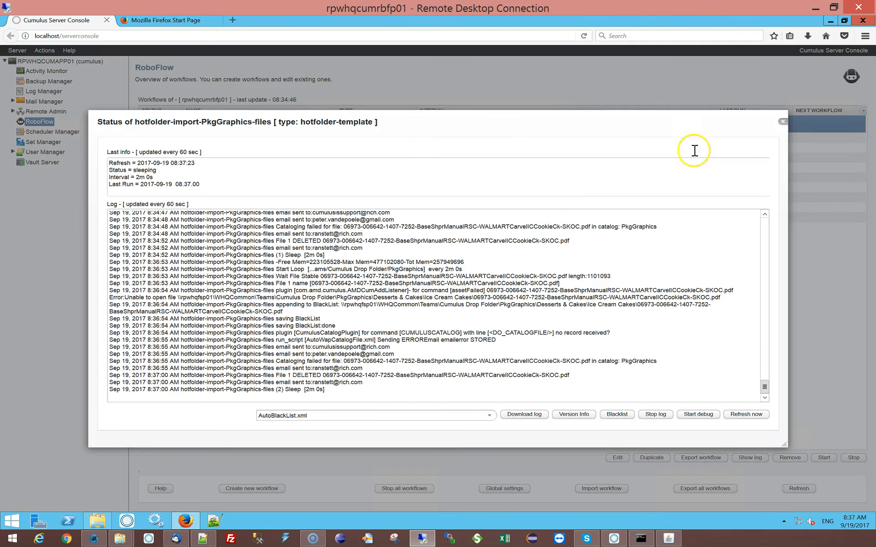
click(782, 121)
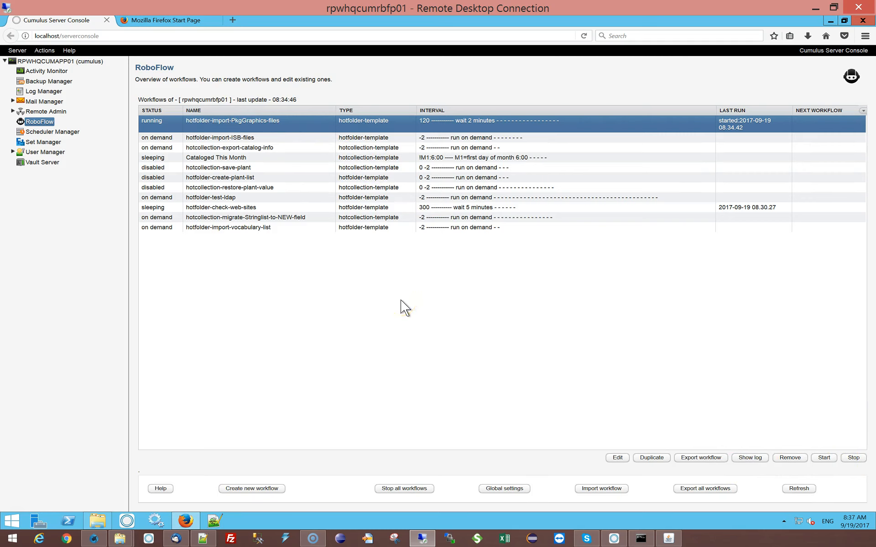
Bring up the remaining File Explorer window showing the Desktop folder and close it
click(112, 524)
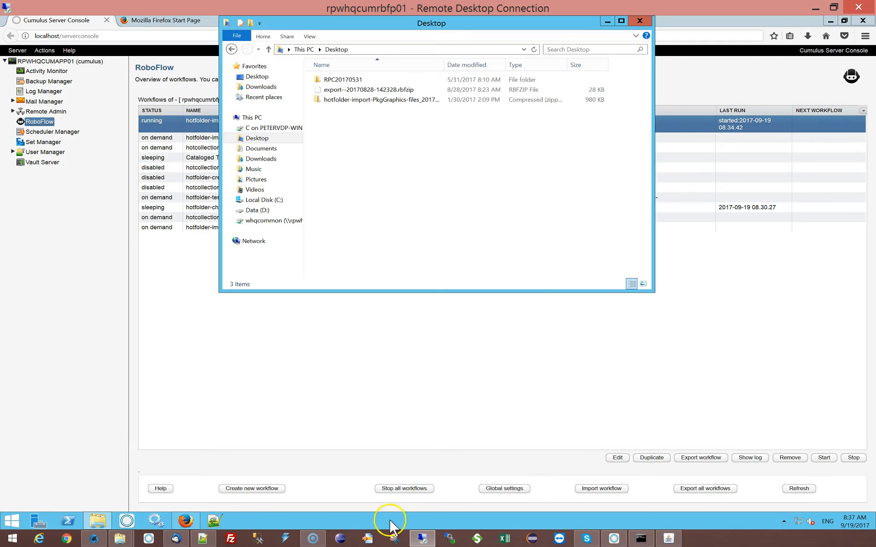
click(640, 21)
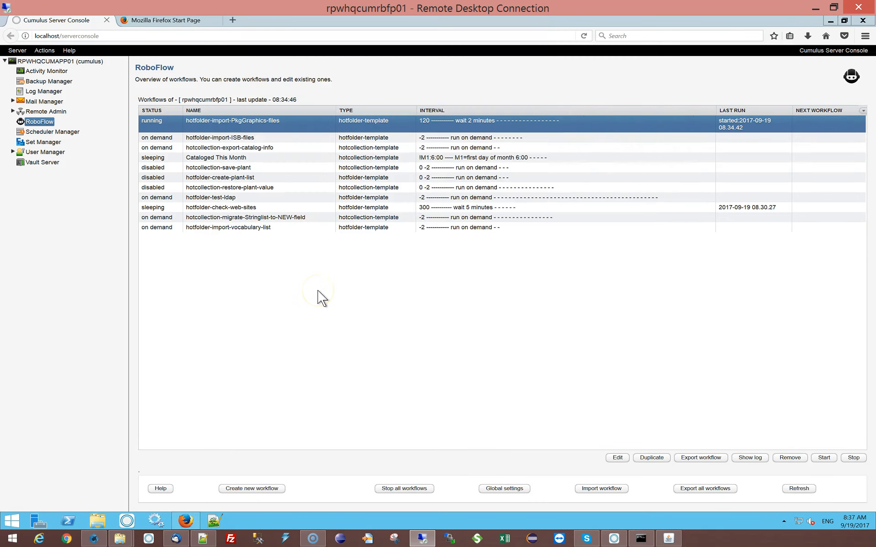